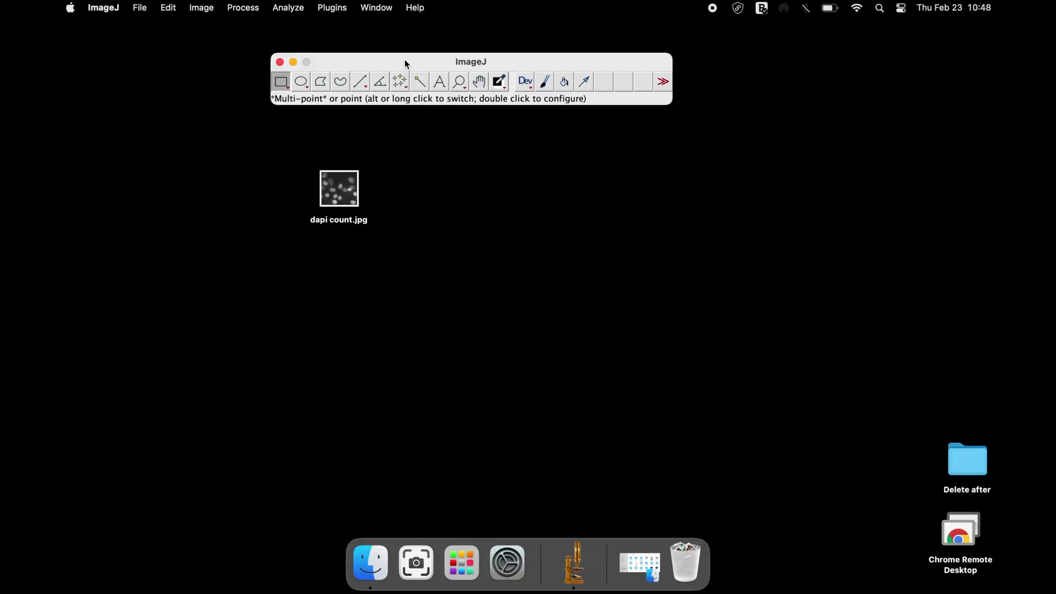
- Open dapi count.jpg in ImageJ and move its window to the left
left_click(347, 9)
mouse_move(362, 31)
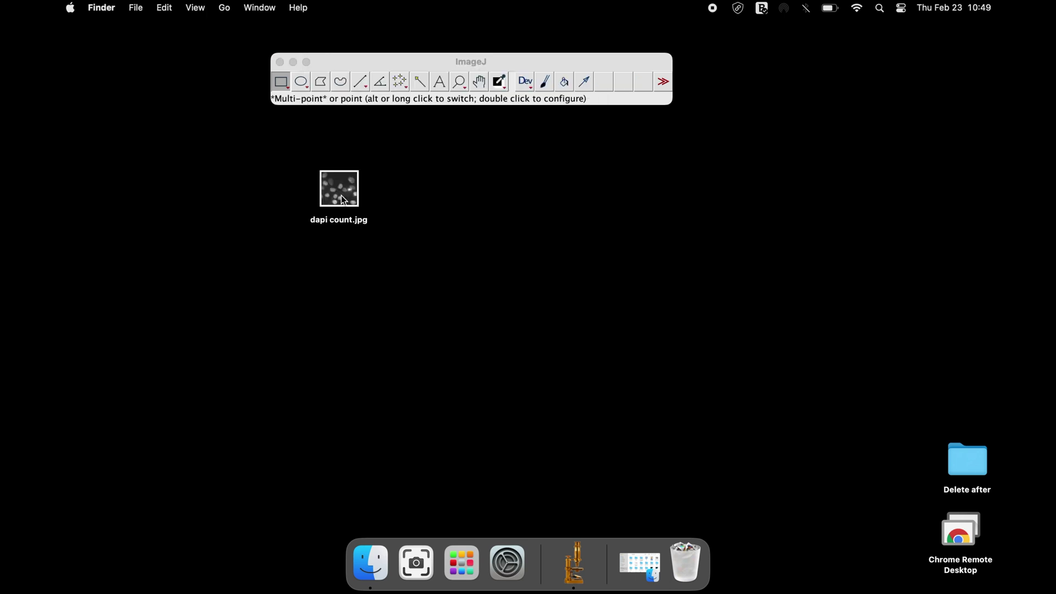
left_click_drag(340, 195, 341, 81)
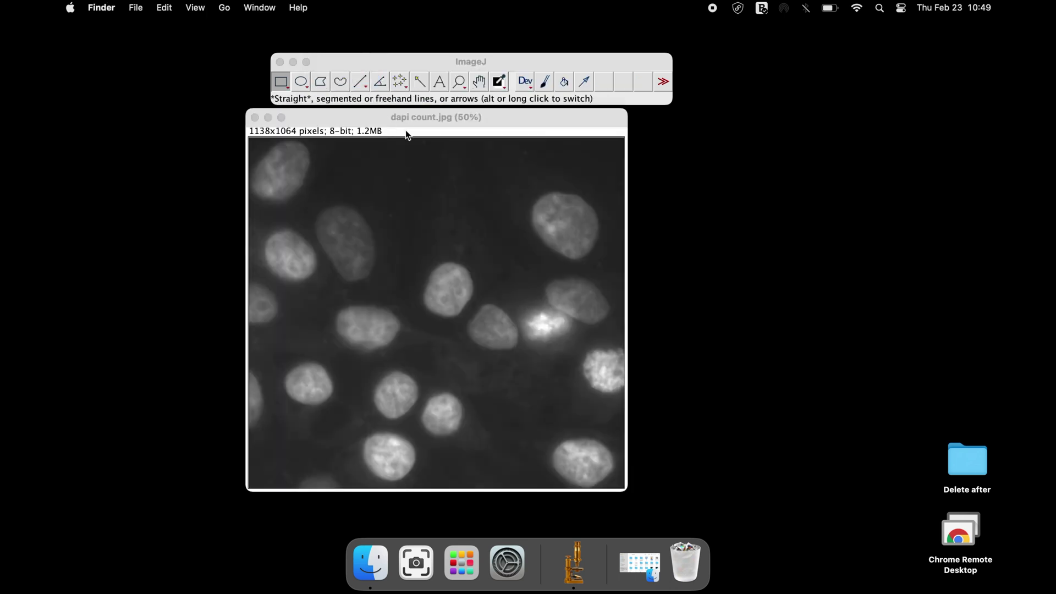
left_click_drag(407, 121, 279, 124)
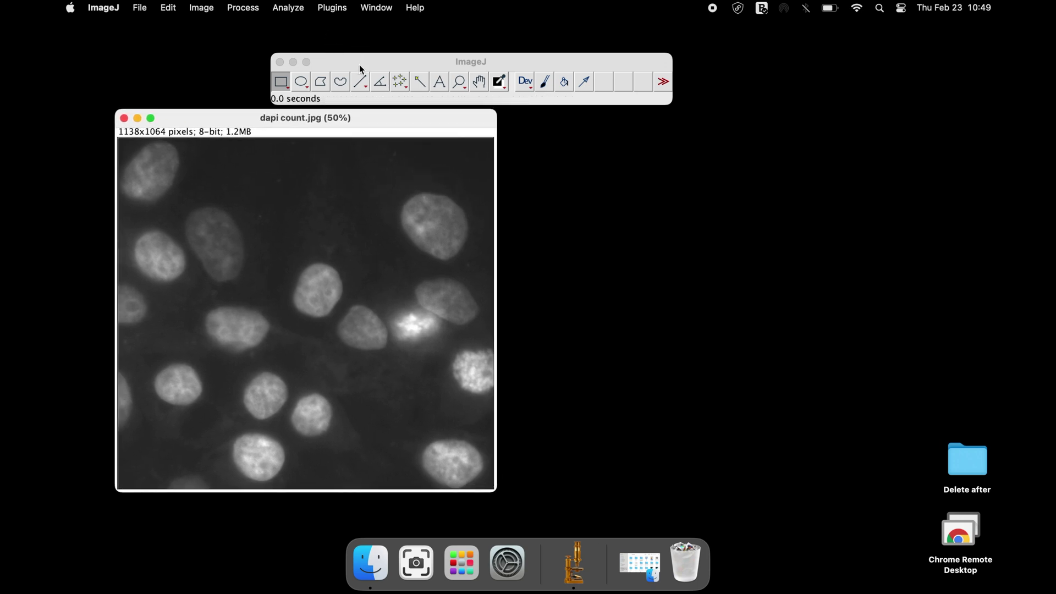
- Start the Macro Recorder from Plugins > Macros > Record and place it right of the image
left_click(340, 9)
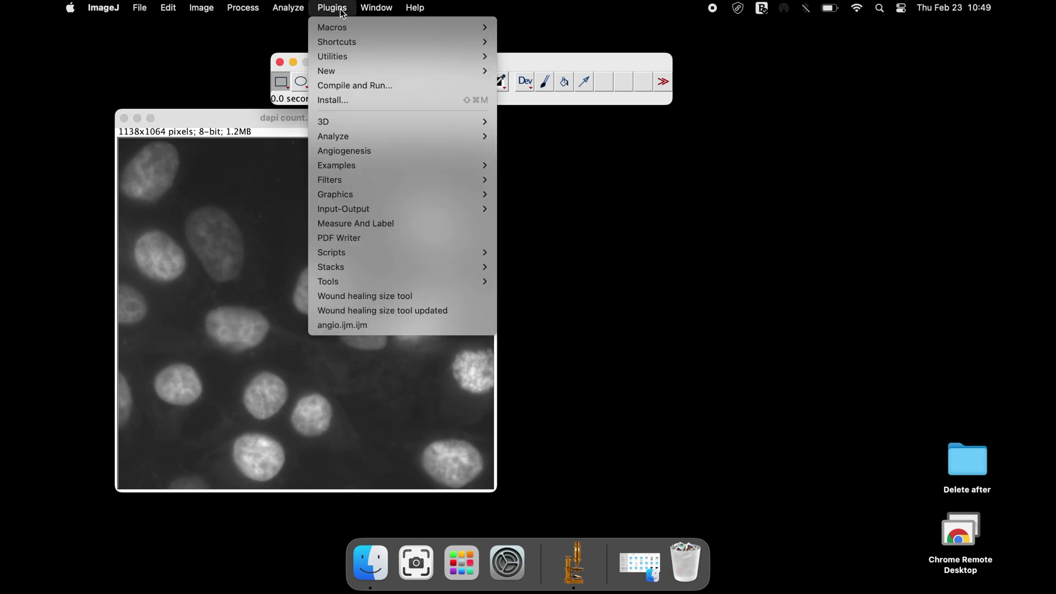
mouse_move(428, 28)
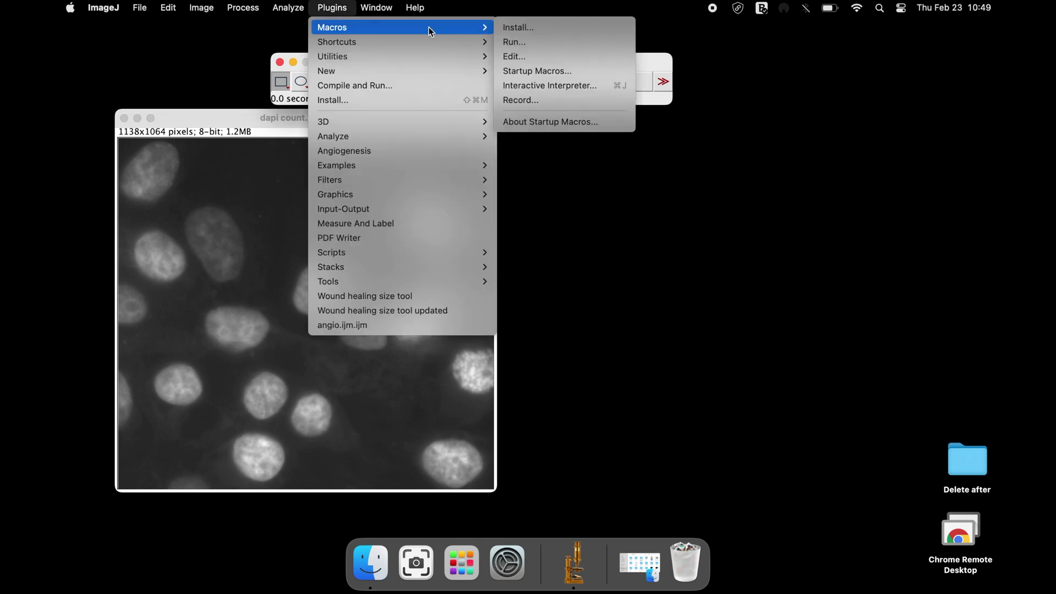
left_click(553, 98)
left_click_drag(491, 112, 657, 122)
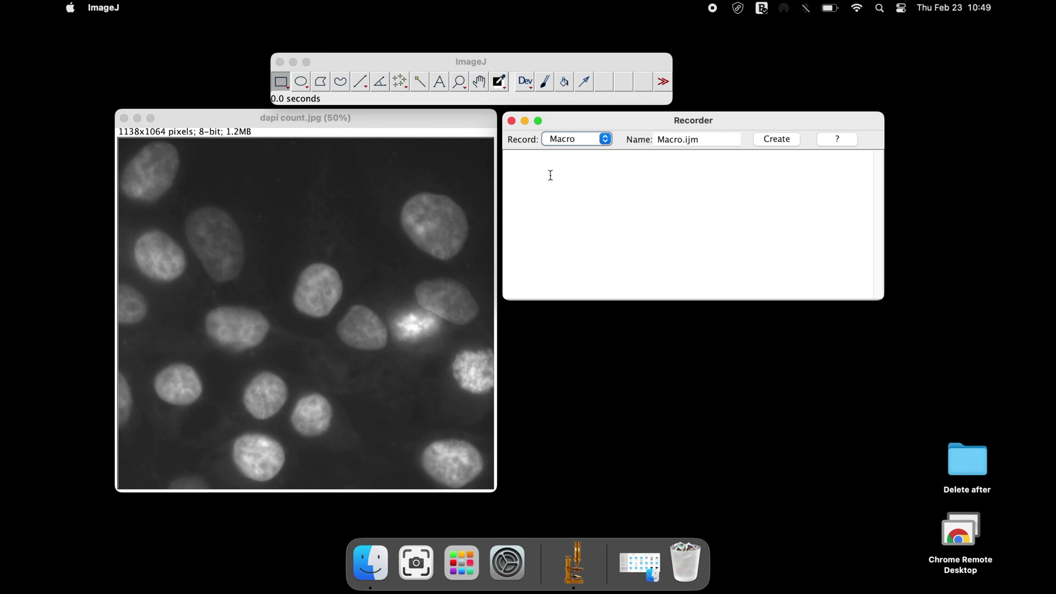
left_click(438, 57)
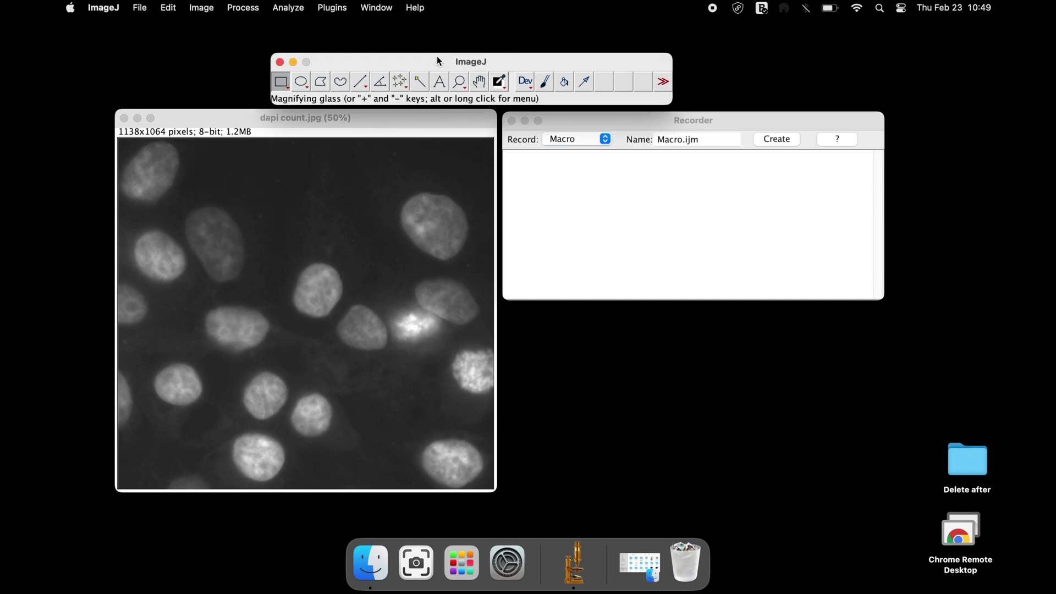
- Convert the image to 8-bit and check that run("8-bit"); appears in the Recorder
left_click(202, 8)
mouse_move(208, 29)
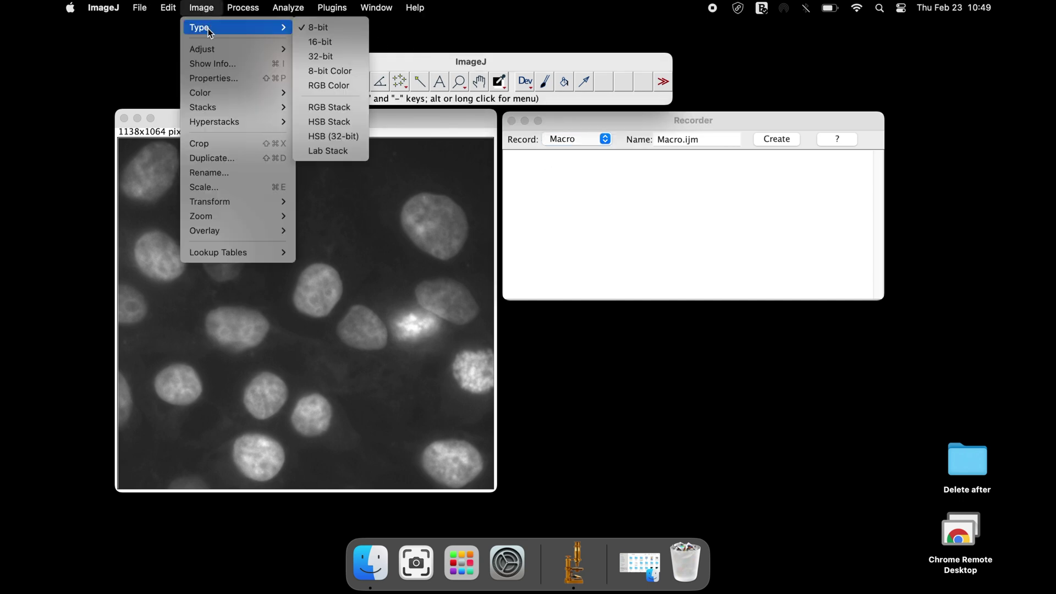
left_click(320, 28)
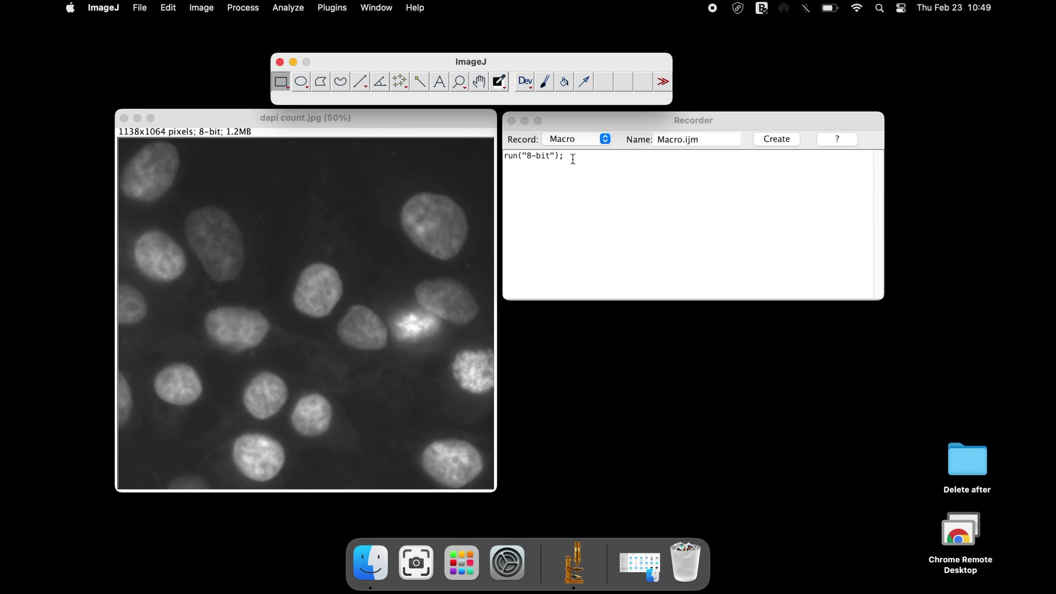
left_click_drag(572, 159, 496, 156)
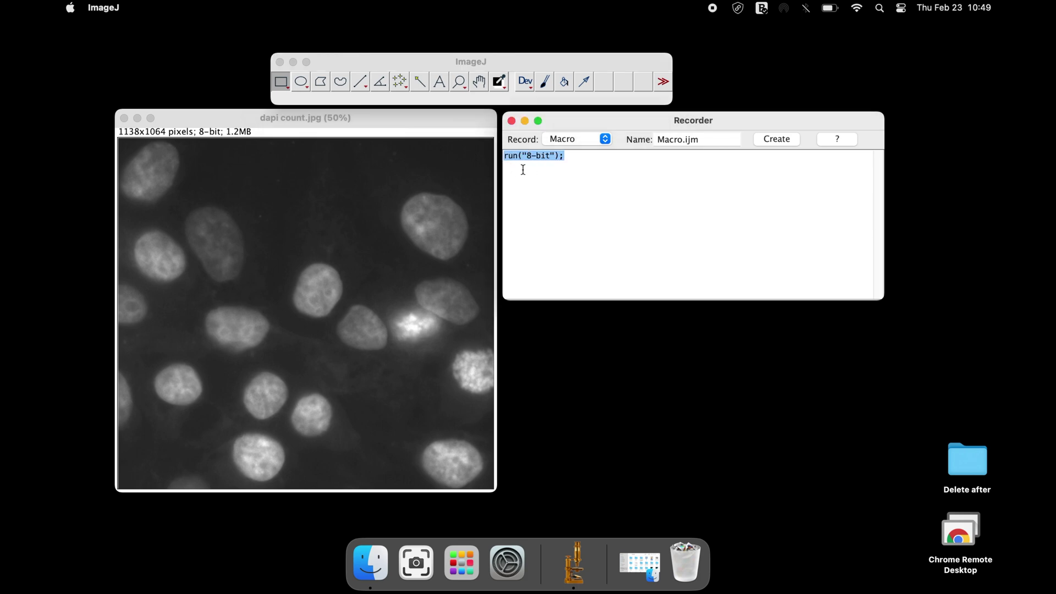
left_click(578, 160)
left_click(341, 63)
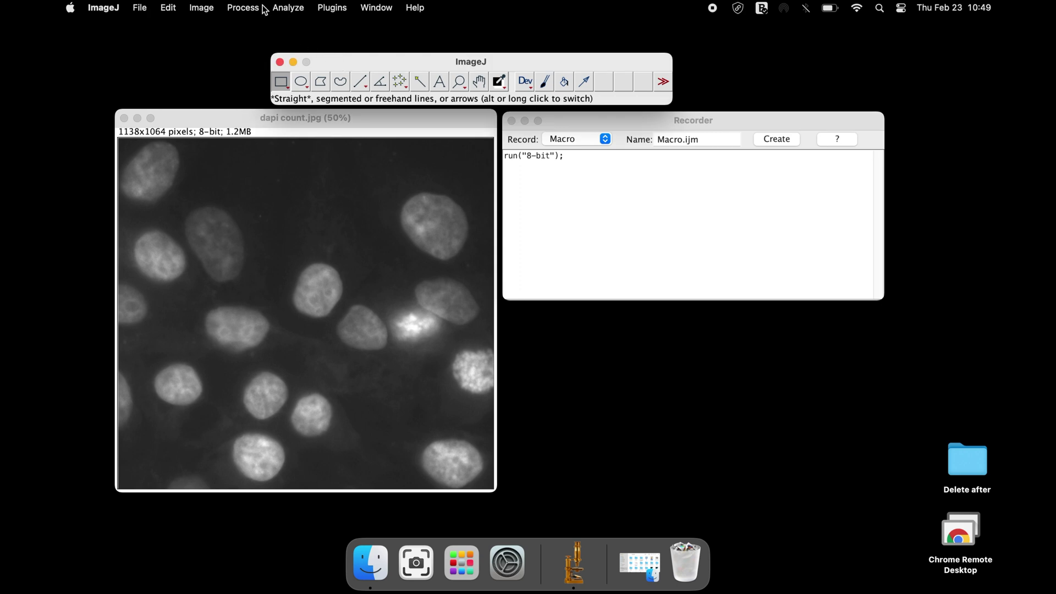
- Threshold the image with exact levels of 64 and 255 so the nuclei show red
left_click(211, 9)
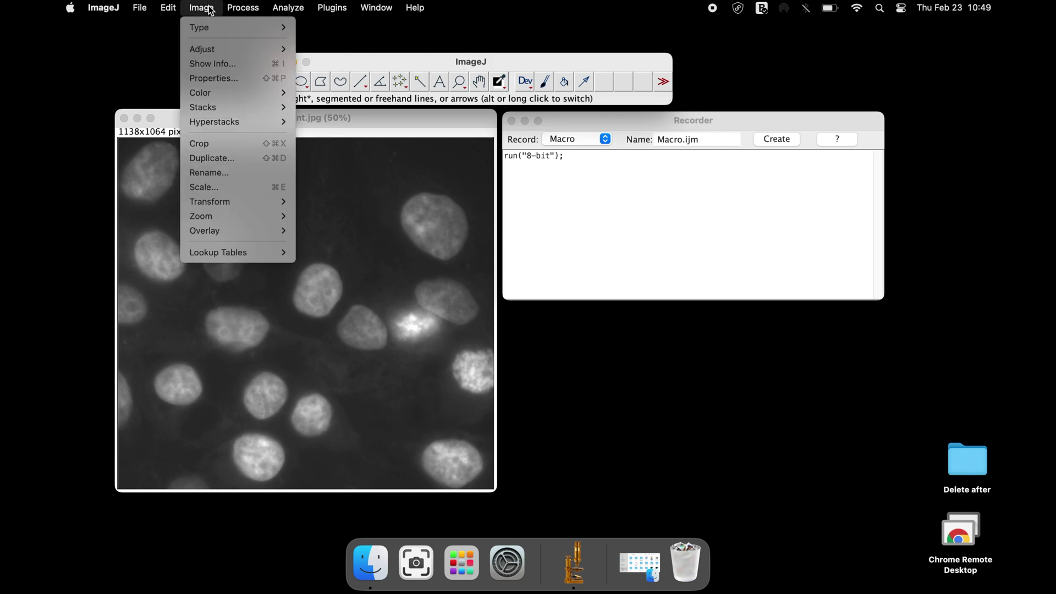
mouse_move(209, 49)
left_click(357, 94)
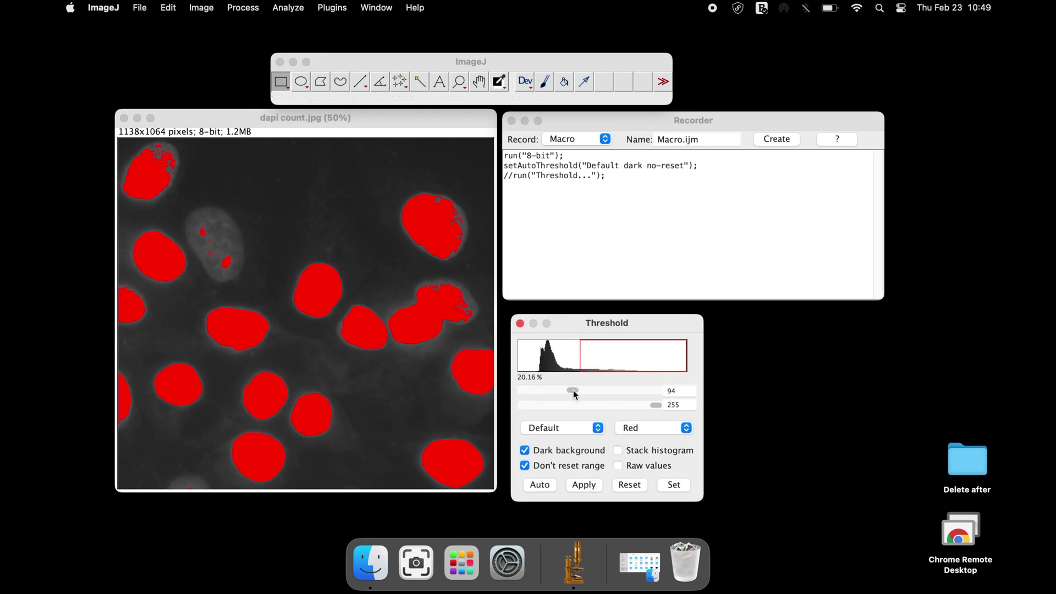
left_click_drag(573, 390, 557, 390)
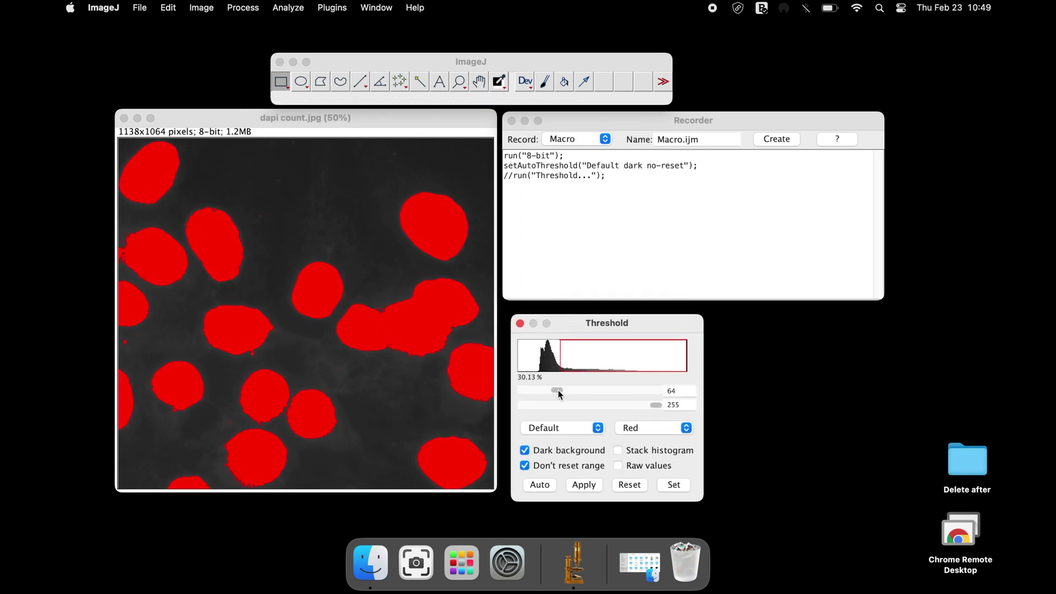
left_click(674, 485)
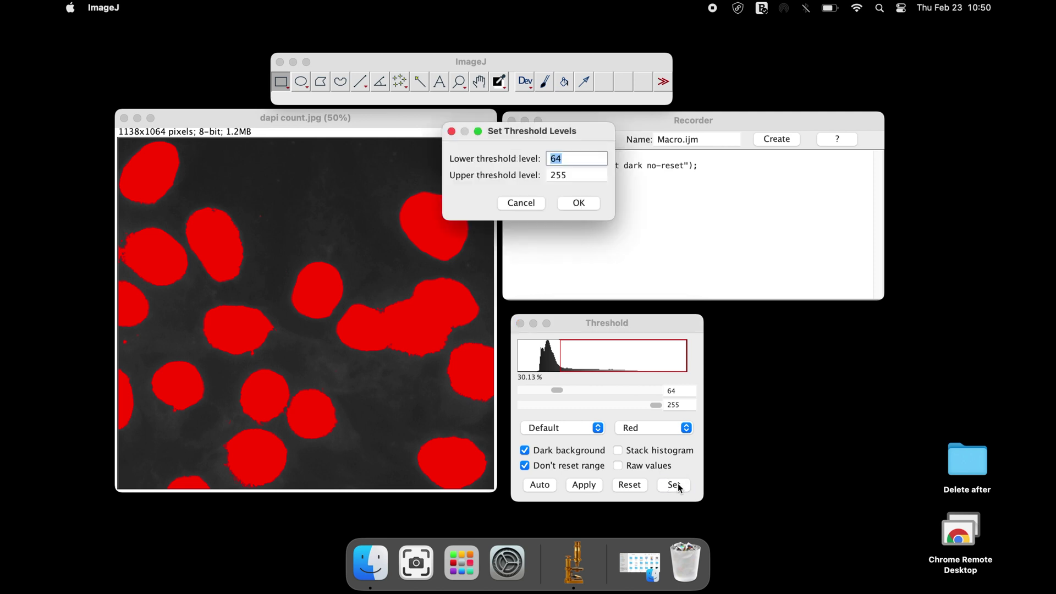
left_click(582, 203)
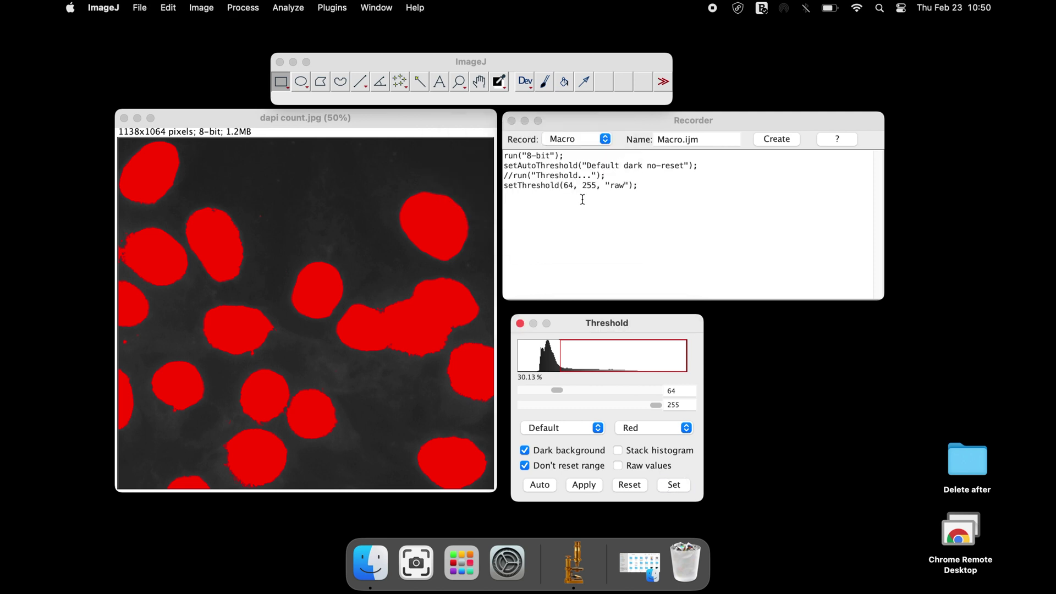
- Check the recorded setThreshold(64, 255) line and close the Threshold window
left_click(589, 189)
left_click_drag(597, 187, 566, 189)
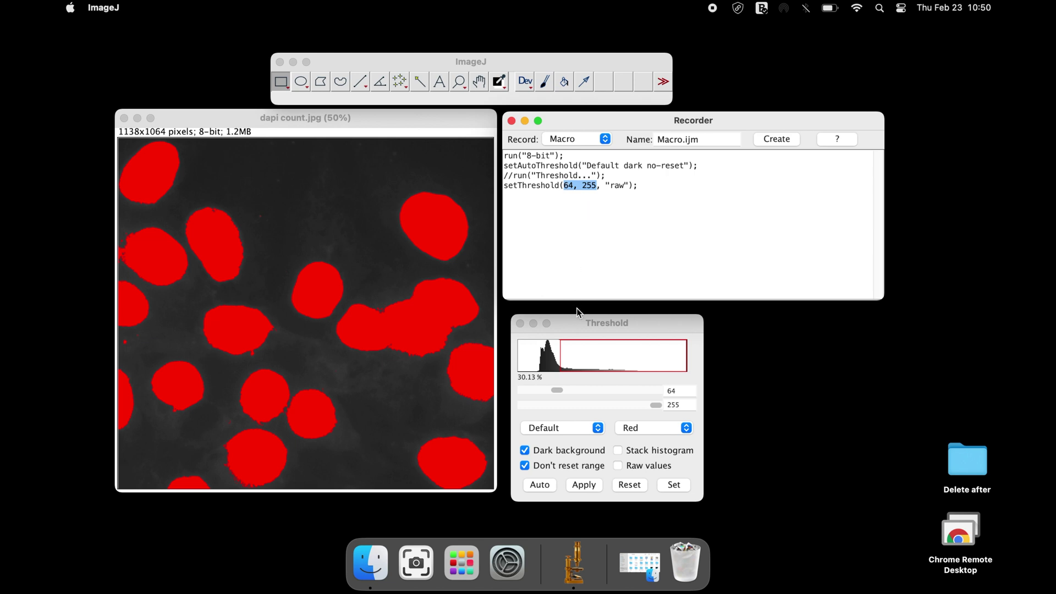
left_click(579, 328)
left_click(519, 323)
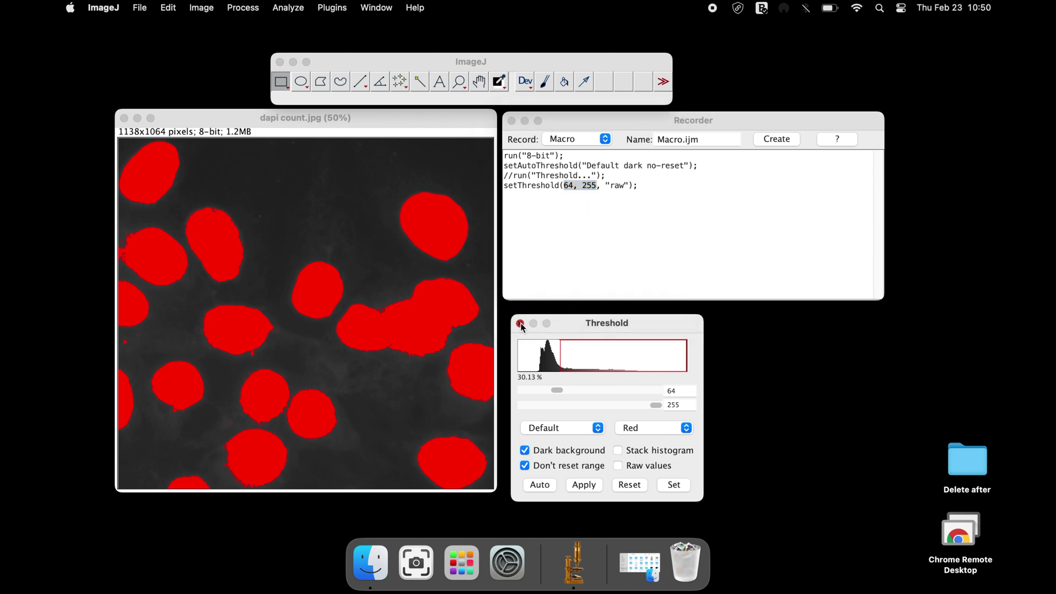
left_click(512, 215)
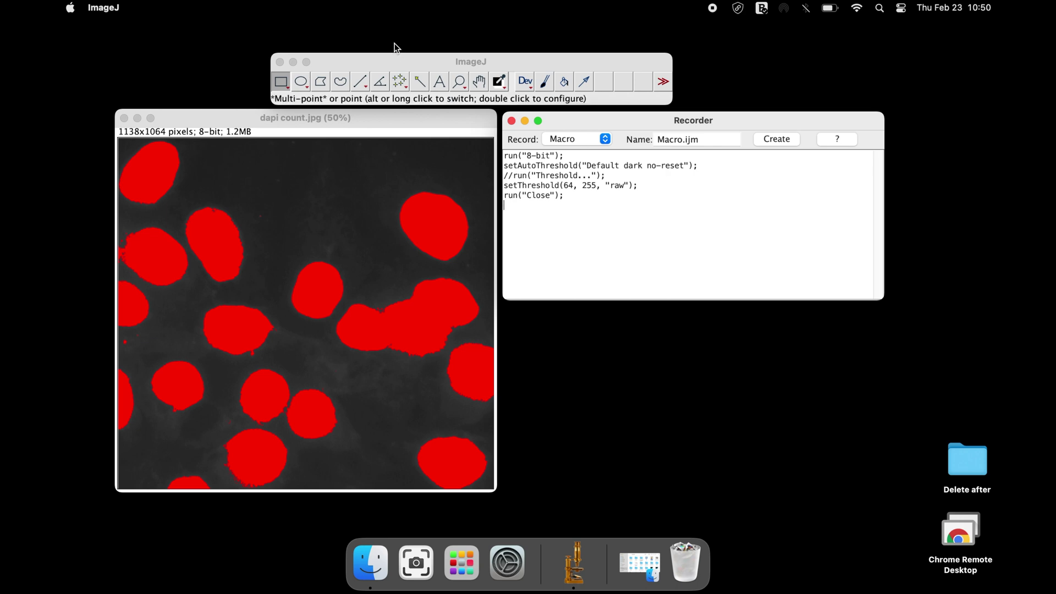
- Convert the thresholded image to a black-and-white mask
left_click(401, 63)
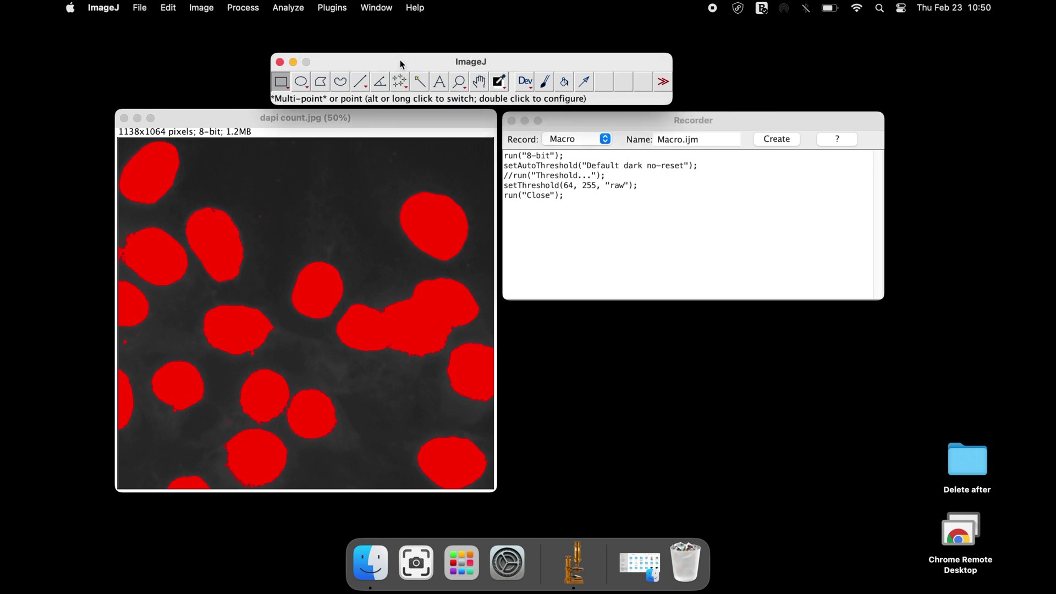
left_click(243, 8)
mouse_move(287, 129)
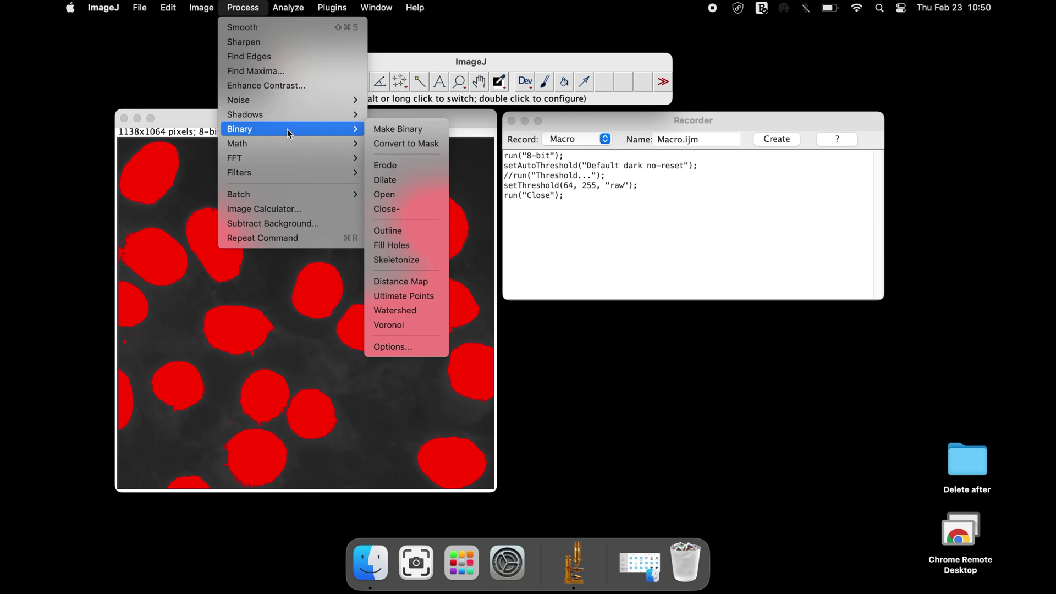
left_click(401, 130)
left_click(593, 224)
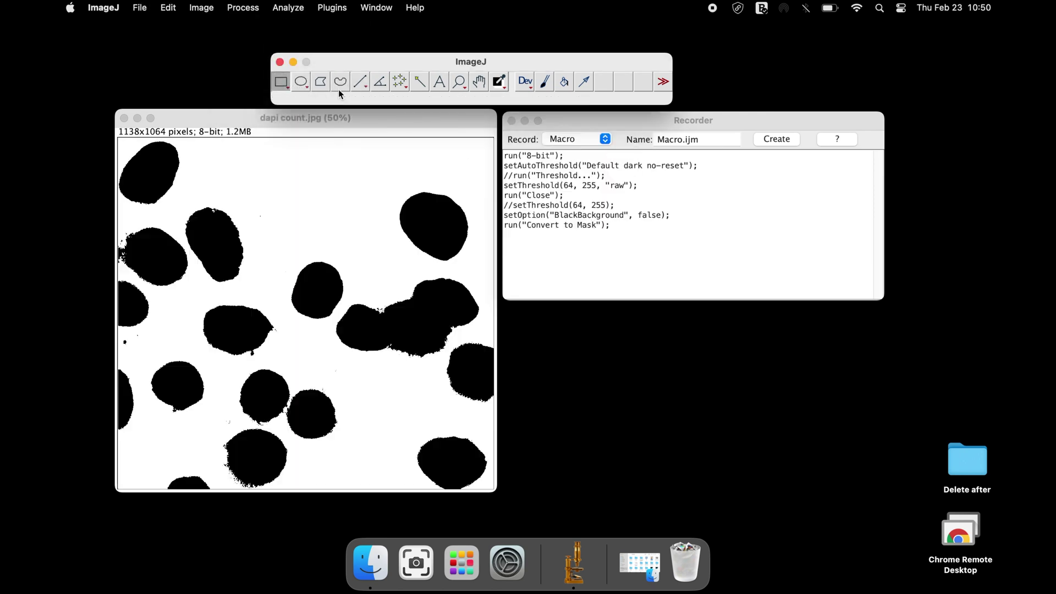
left_click(252, 9)
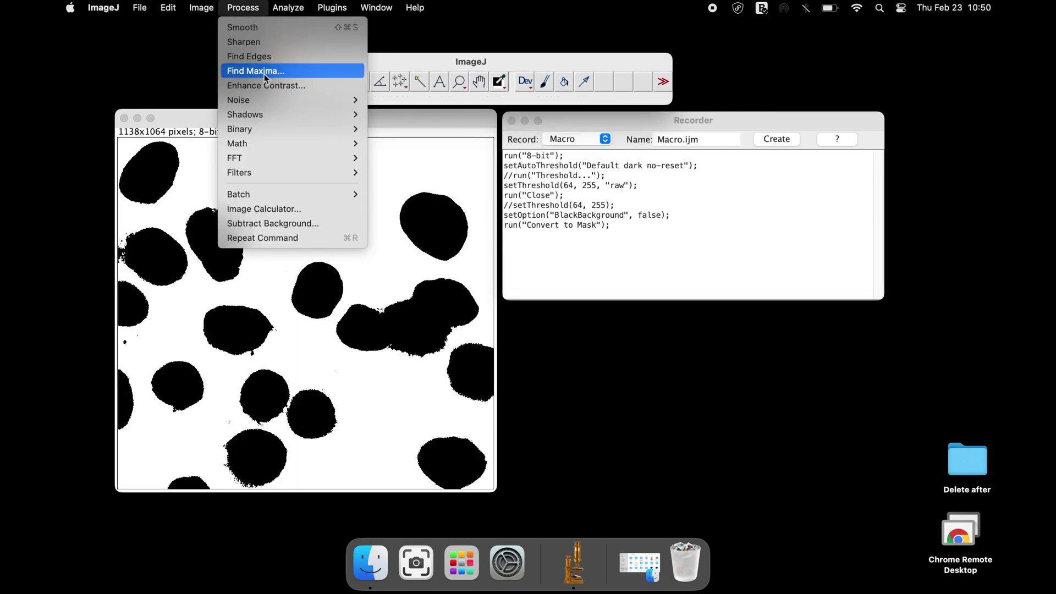
mouse_move(282, 128)
left_click(398, 146)
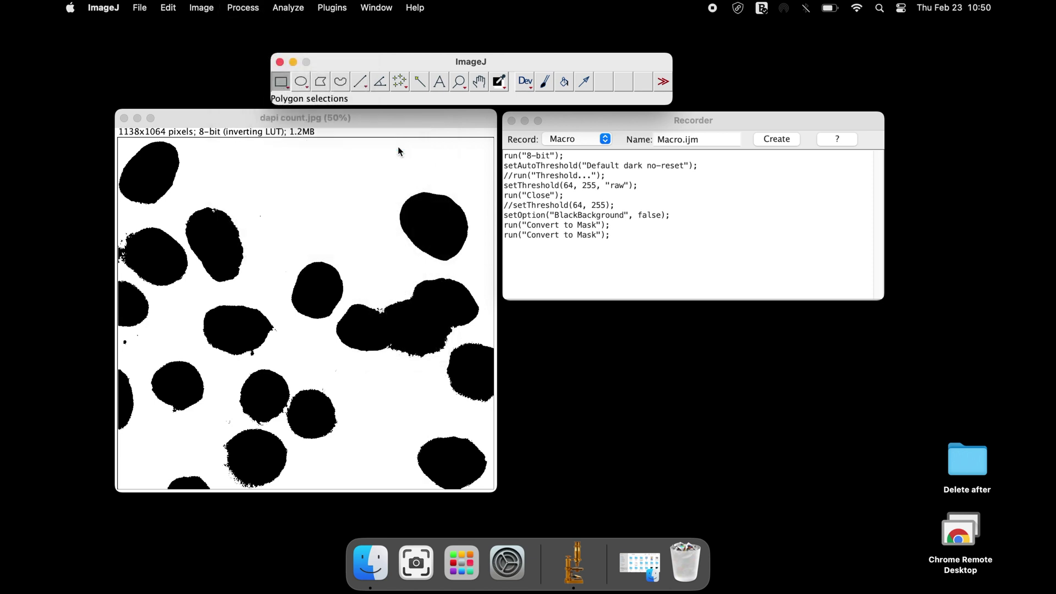
- Split the touching nuclei apart with Process > Binary > Watershed
left_click(242, 8)
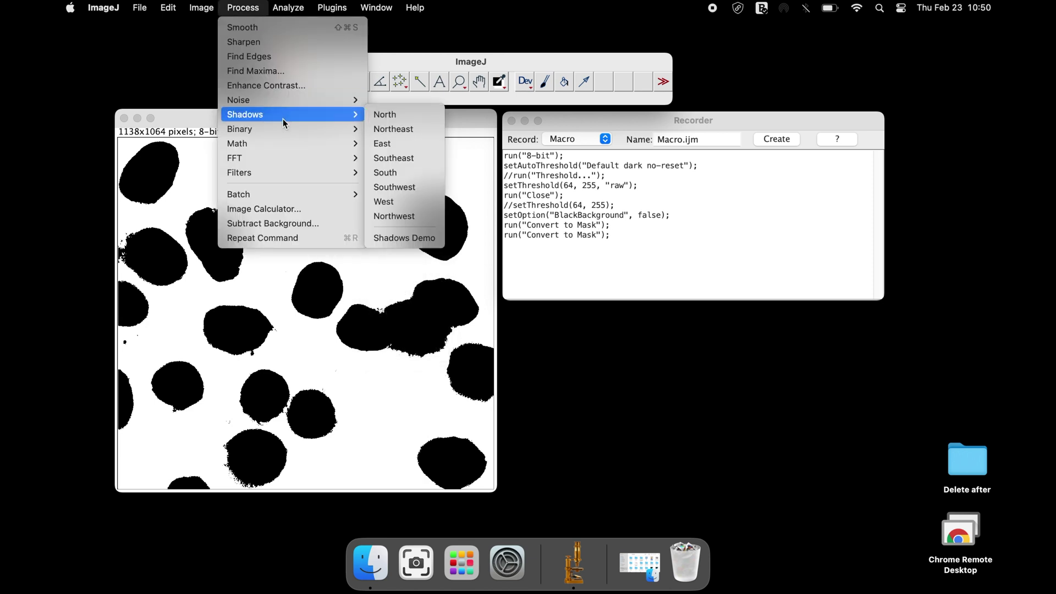
mouse_move(286, 130)
left_click(412, 312)
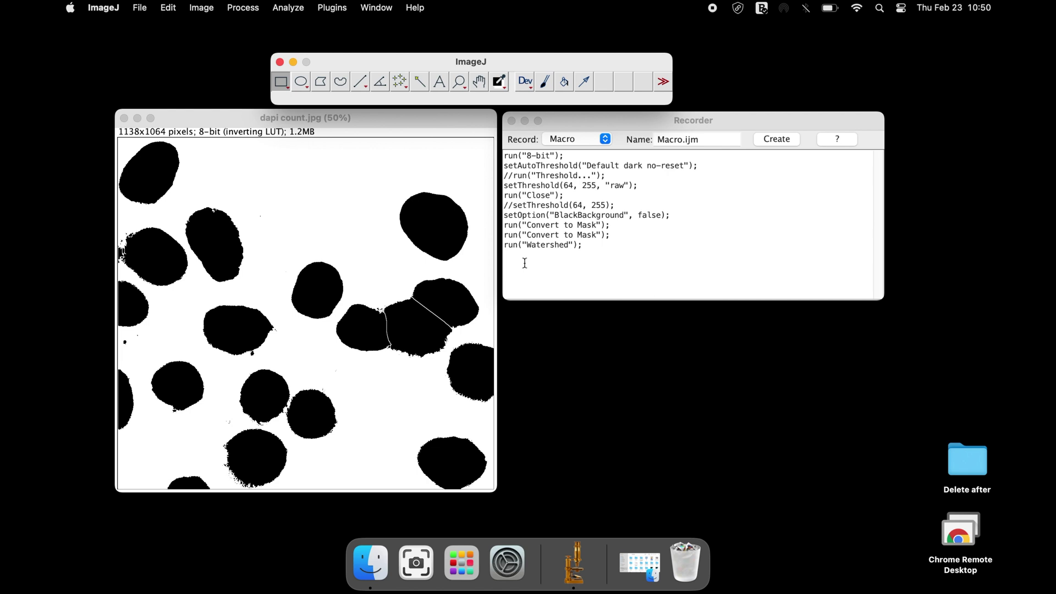
- Run Analyze Particles with size 2000–Infinity and Show set to Outlines
left_click(300, 10)
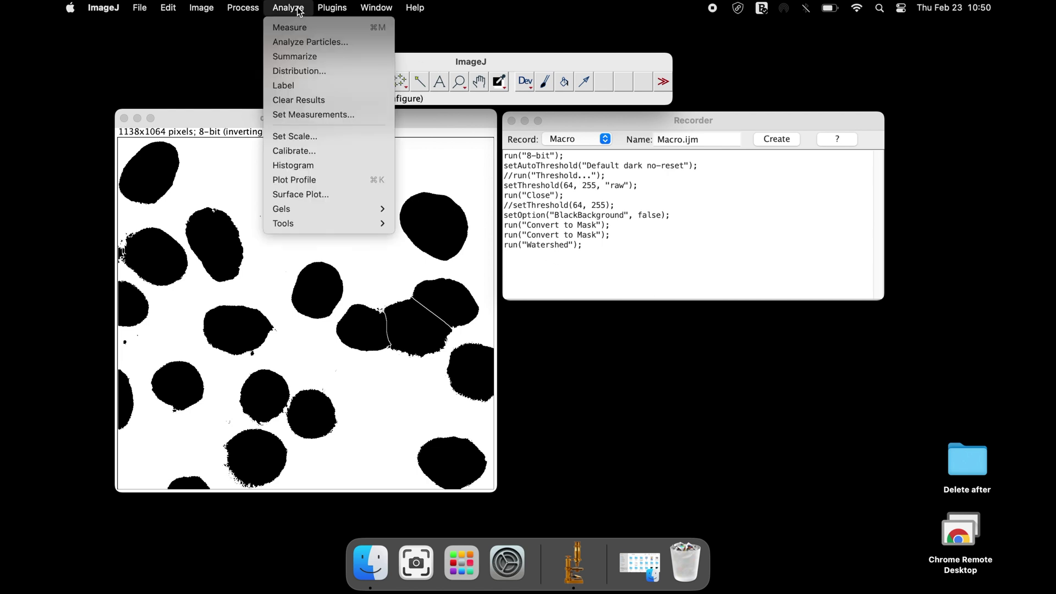
left_click(305, 43)
left_click_drag(498, 105, 577, 281)
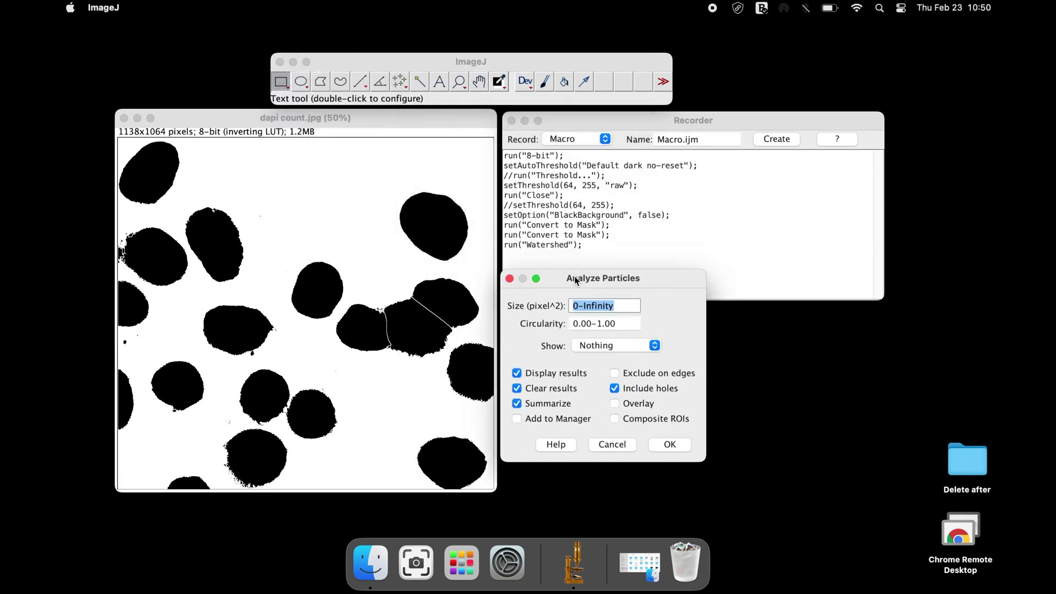
type("200")
left_click(627, 325)
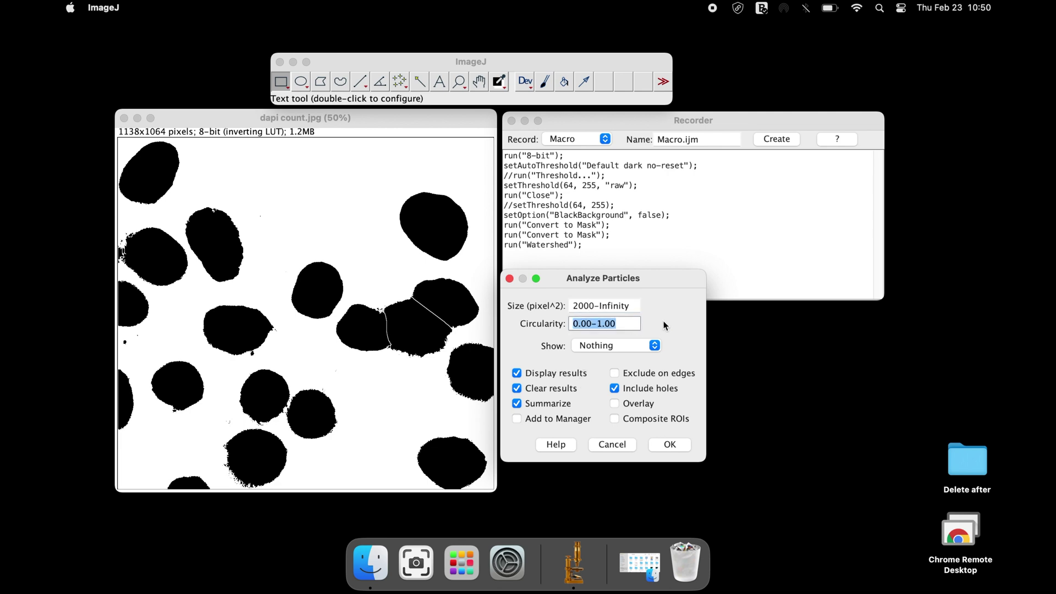
left_click(655, 344)
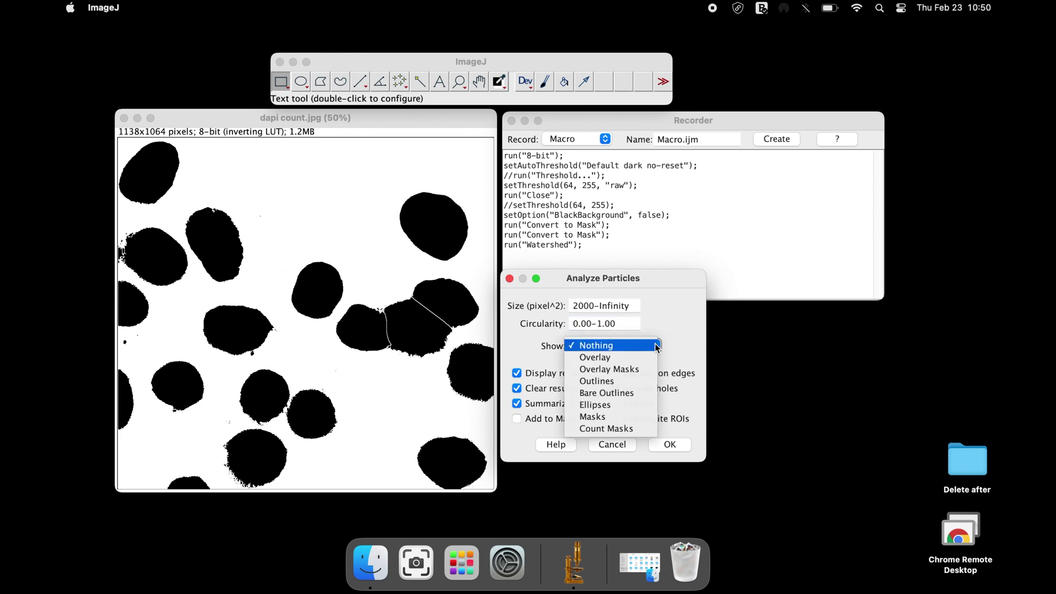
left_click(629, 383)
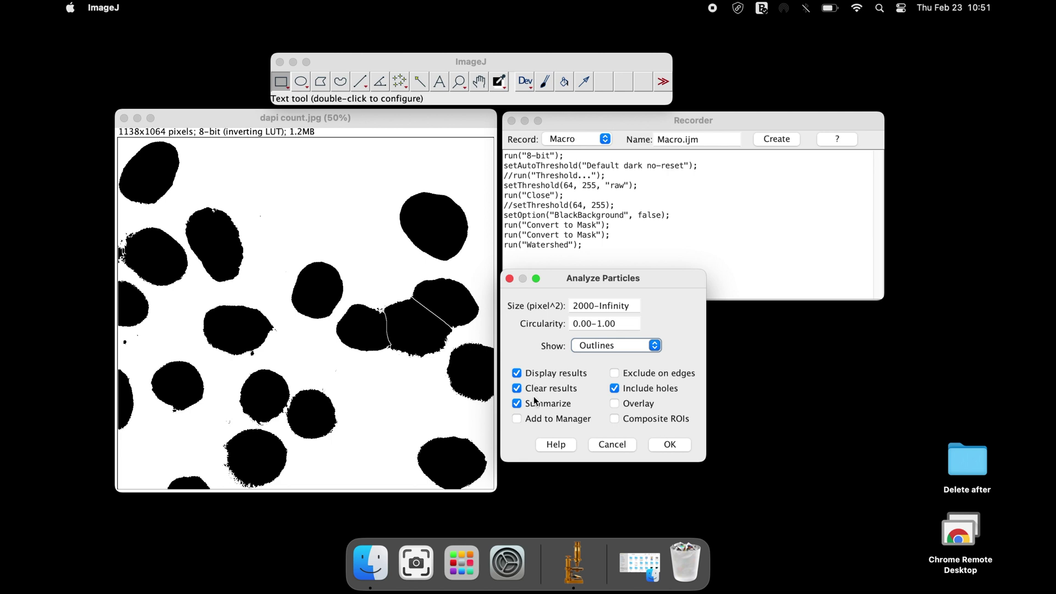
left_click(670, 445)
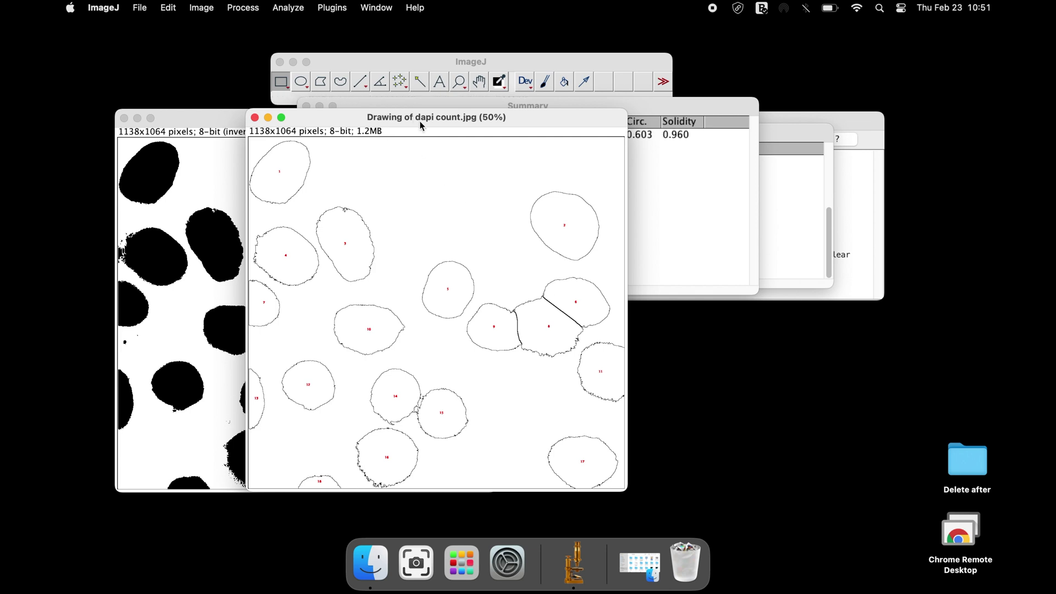
- Confirm the Summary row reports 18 nuclei, then create the Macro.ijm script from the Recorder
left_click_drag(420, 119, 286, 123)
mouse_move(498, 106)
left_mouse_down()
mouse_move(745, 135)
mouse_move(701, 117)
left_mouse_up()
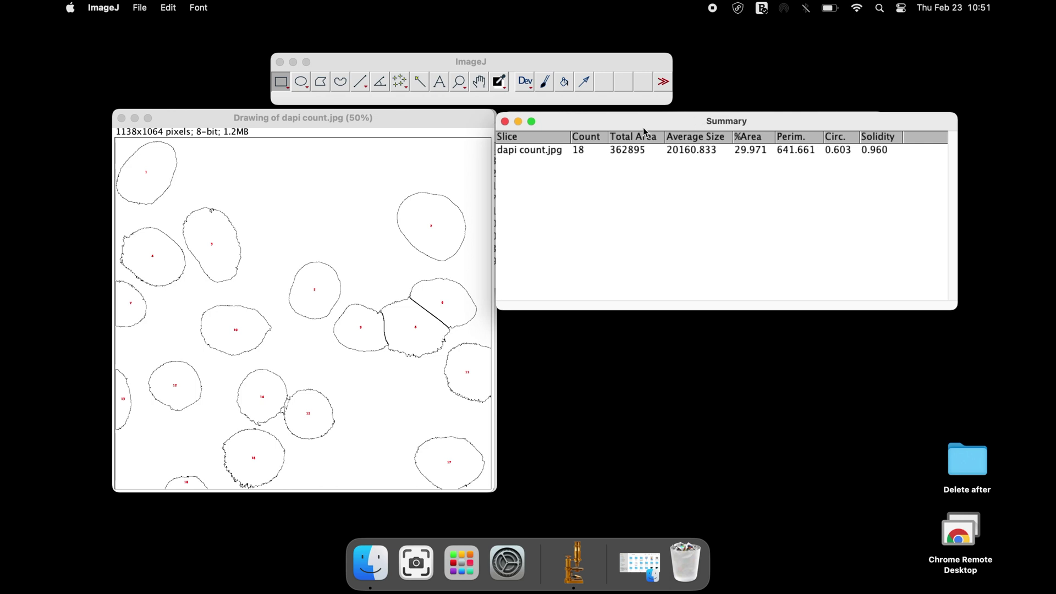
left_click(577, 156)
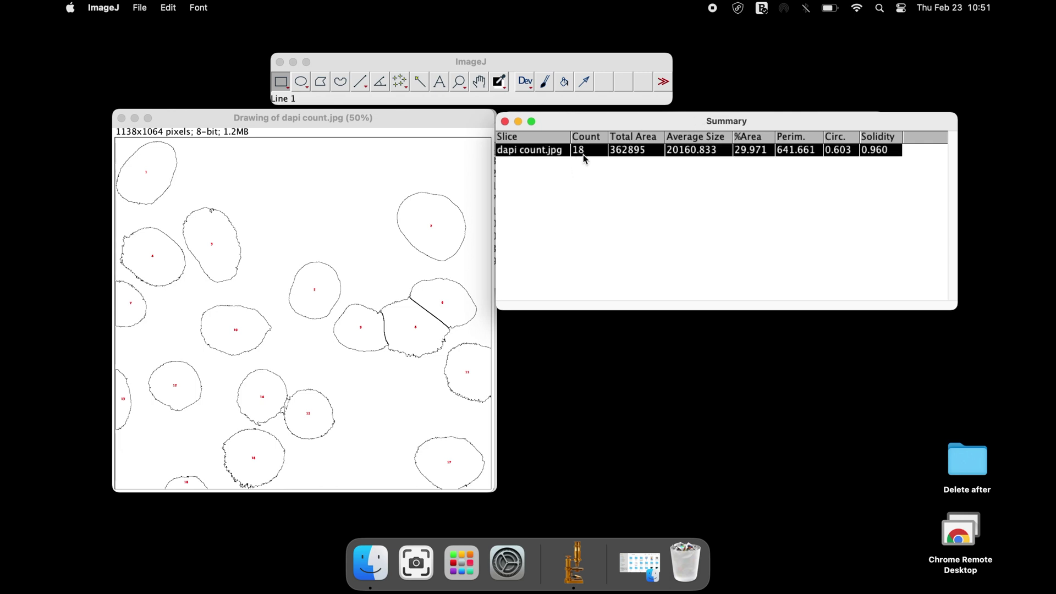
key("super+m")
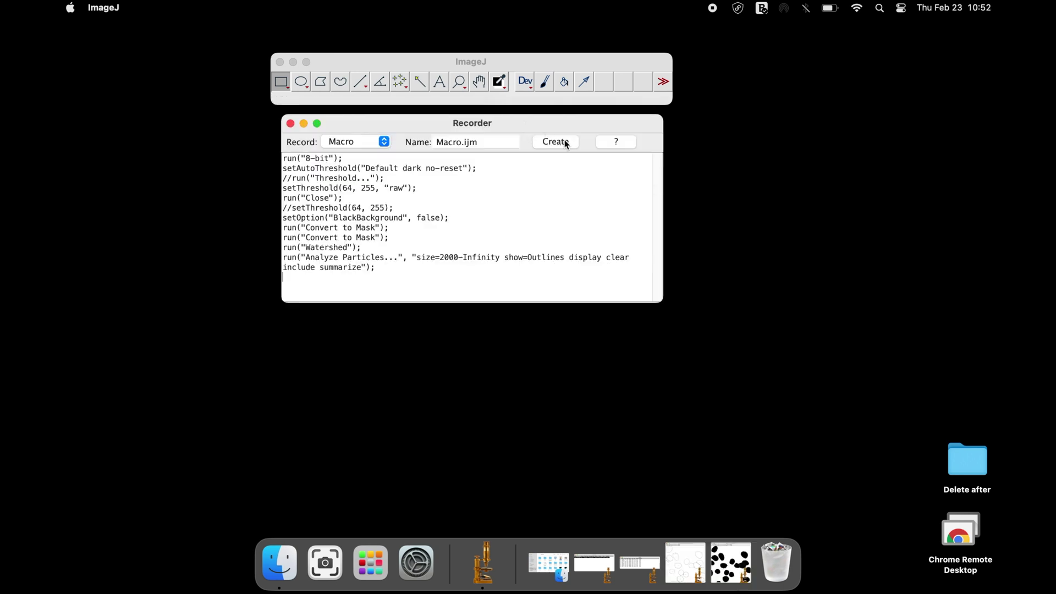
left_click(566, 144)
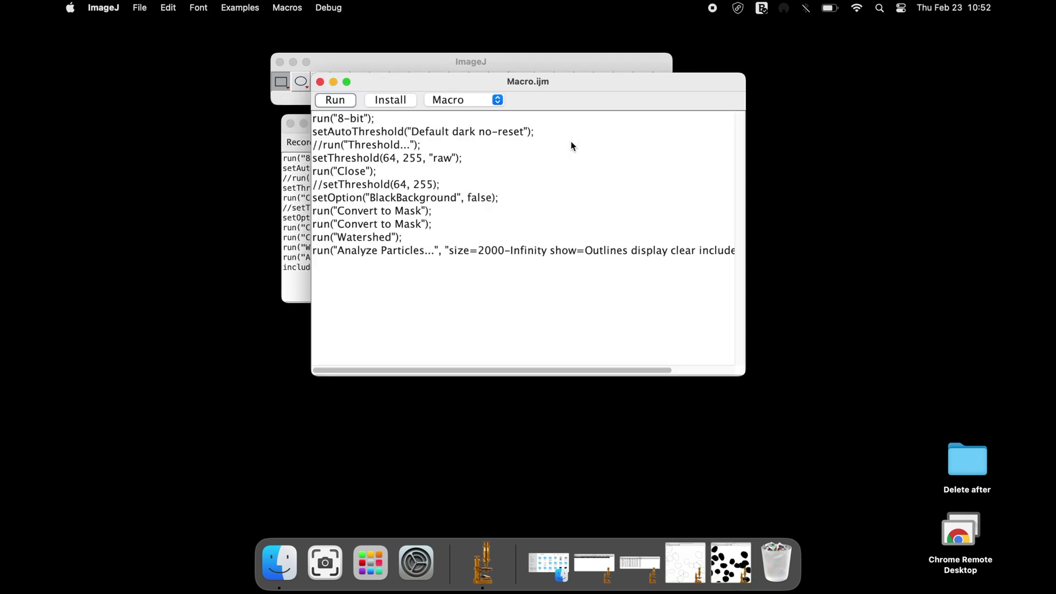
- Save the macro to the Desktop as DAPIcount.ijm
left_click_drag(536, 81, 483, 125)
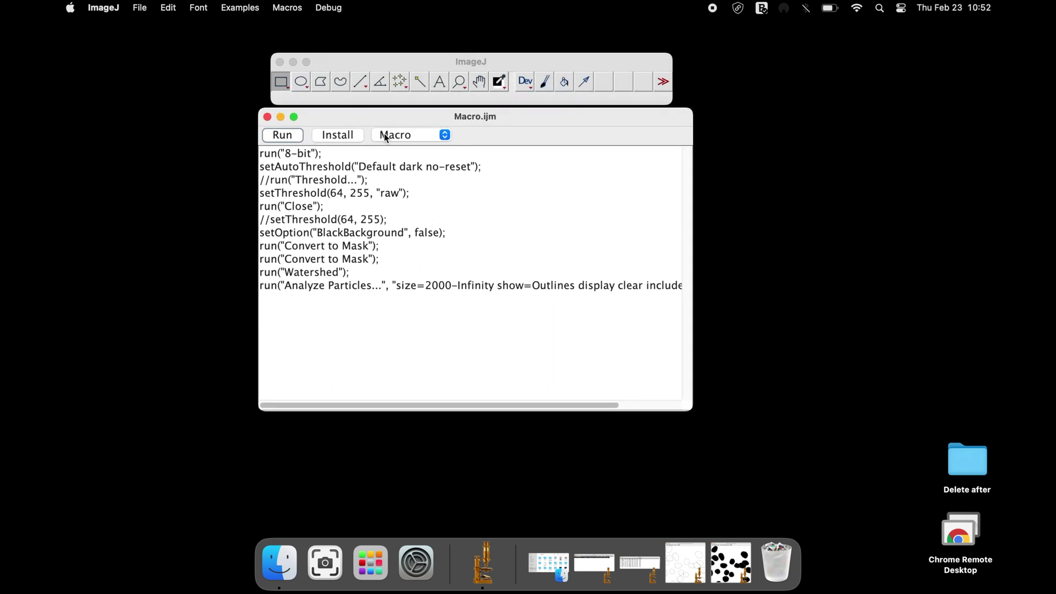
left_click(140, 8)
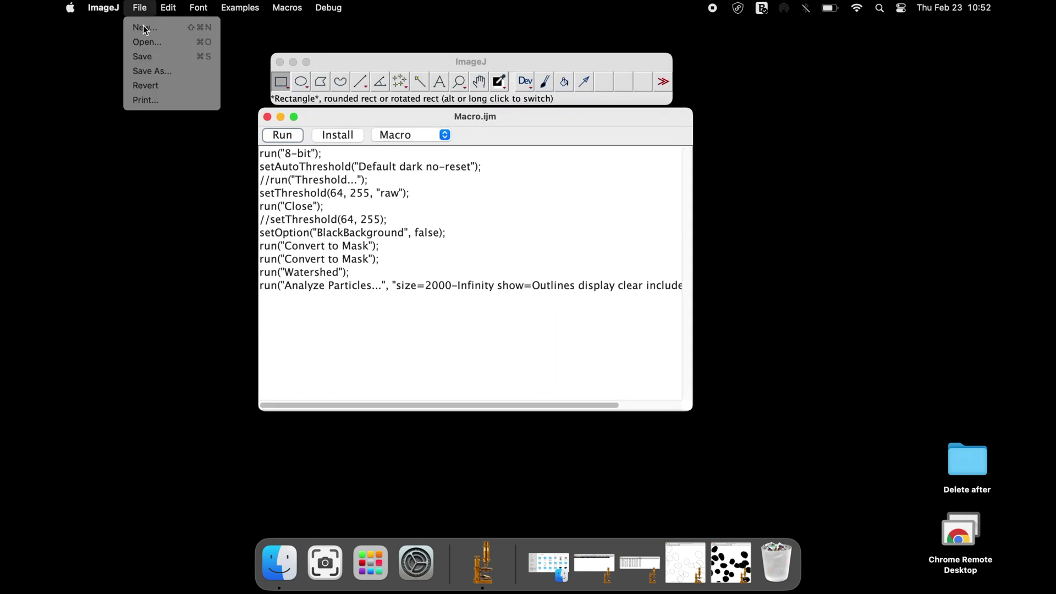
left_click(154, 69)
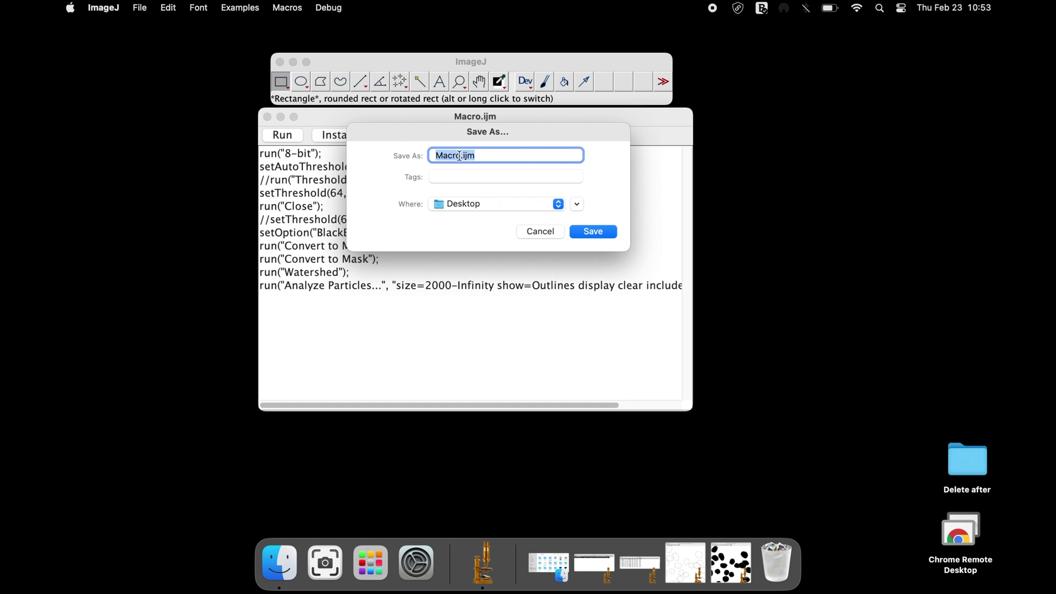
key("Right")
key("BackSpace")
key("BackSpace")
key("BackSpace")
key("BackSpace")
key("BackSpace")
type("DAPIcount")
left_click(591, 230)
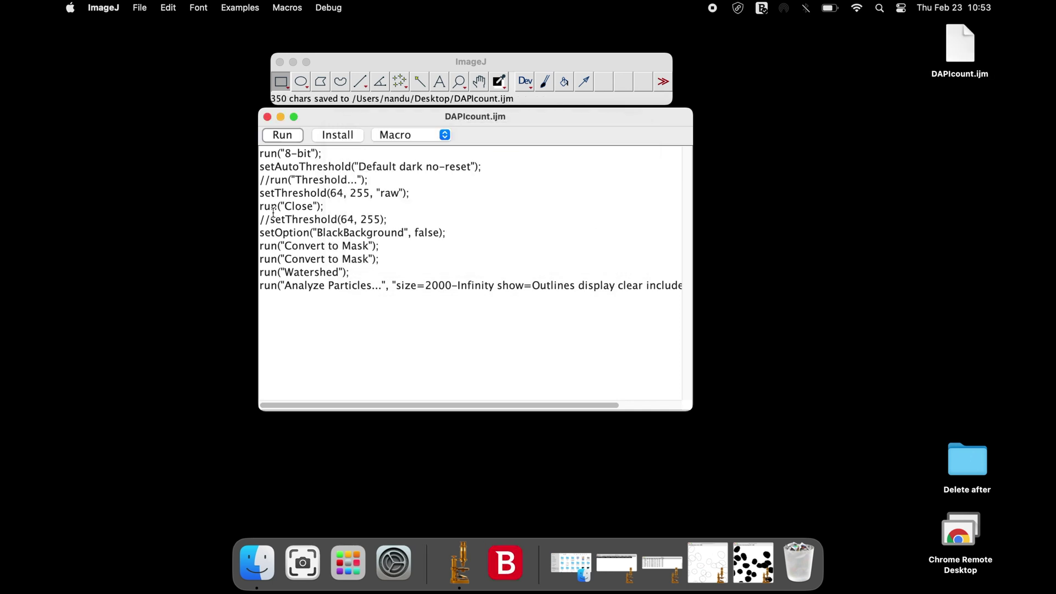
- Close the macro editor and Recorder, placing the DAPIcount.ijm icon beside the DAPI image
left_click(267, 117)
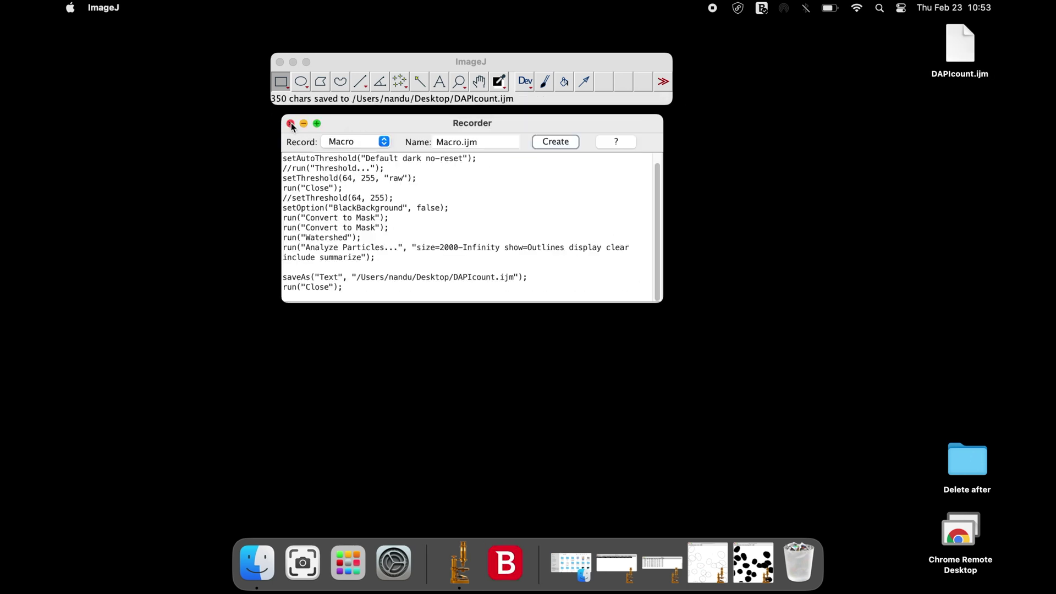
left_click(289, 122)
left_click_drag(957, 36, 420, 87)
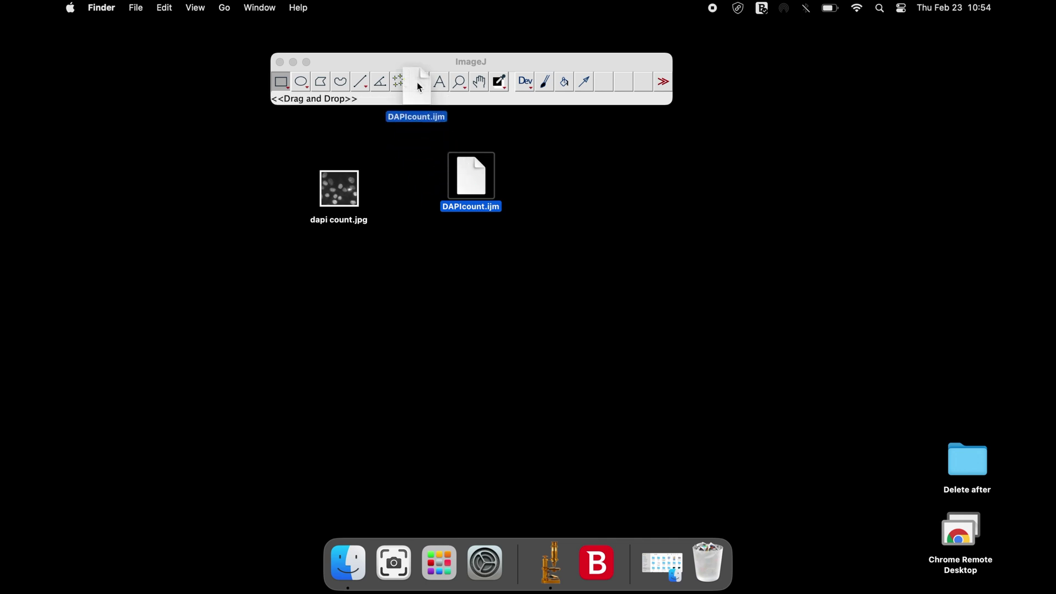
- Drop the DAPIcount.ijm desktop icon onto ImageJ to open it in the macro editor
left_click_drag(420, 87, 419, 87)
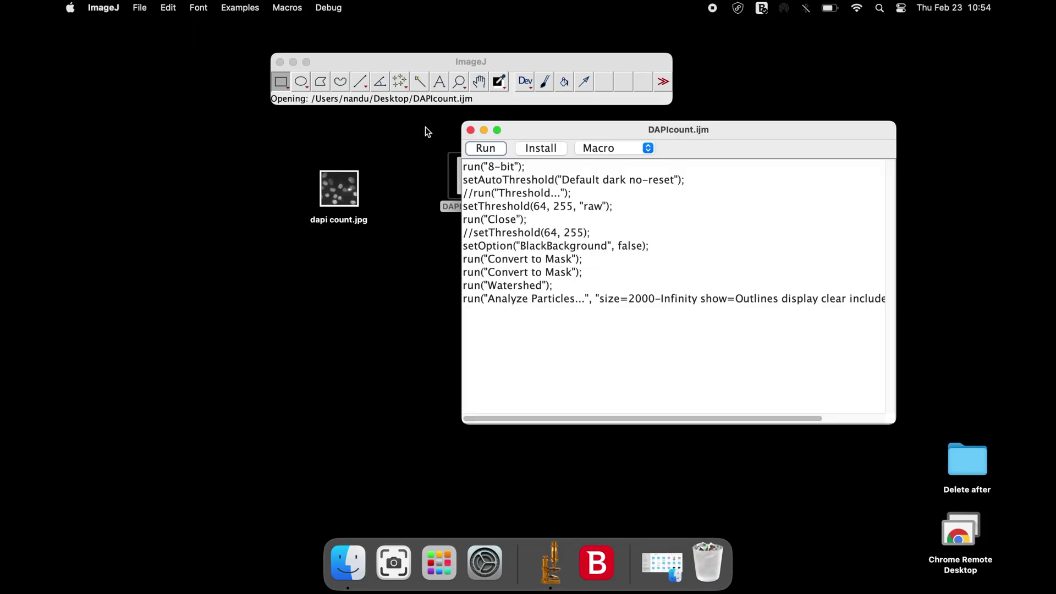
- Reopen dapi count.jpg, run DAPIcount.ijm on it, and check the Summary shows 18 nuclei
left_click_drag(332, 193, 338, 85)
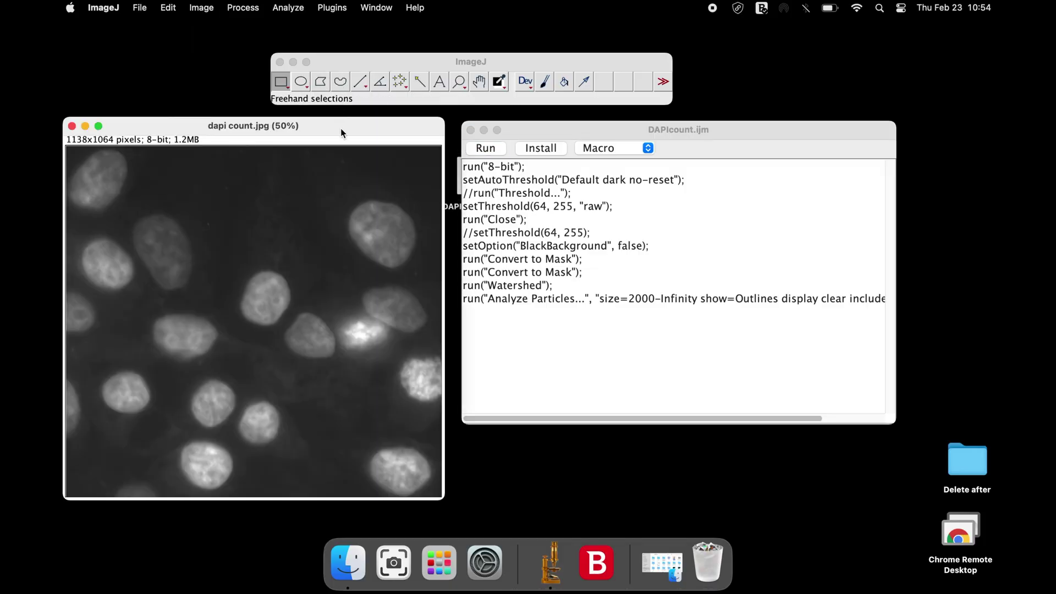
left_click_drag(543, 133, 532, 131)
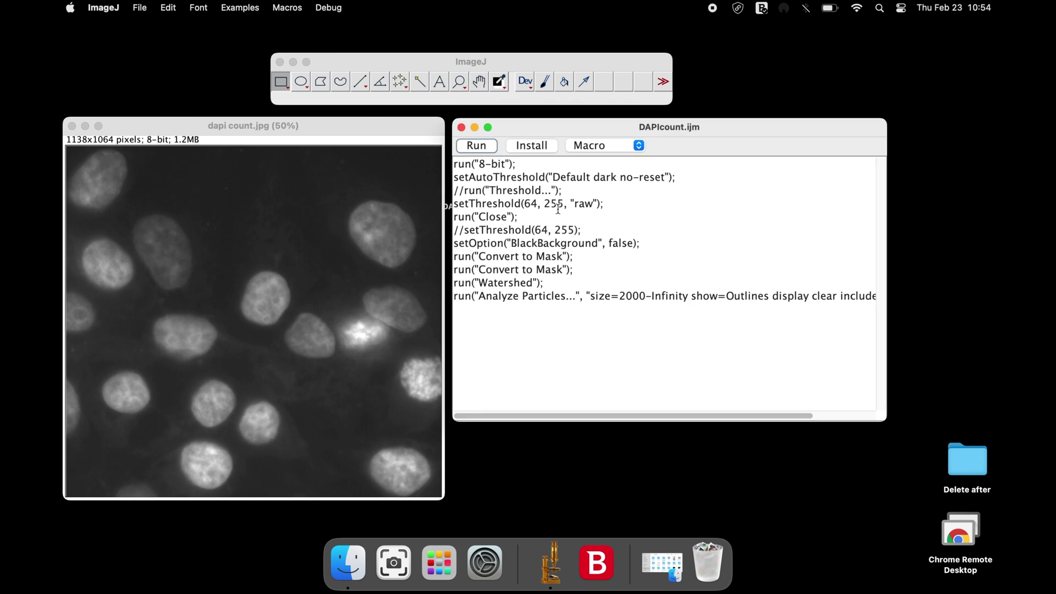
left_click(491, 148)
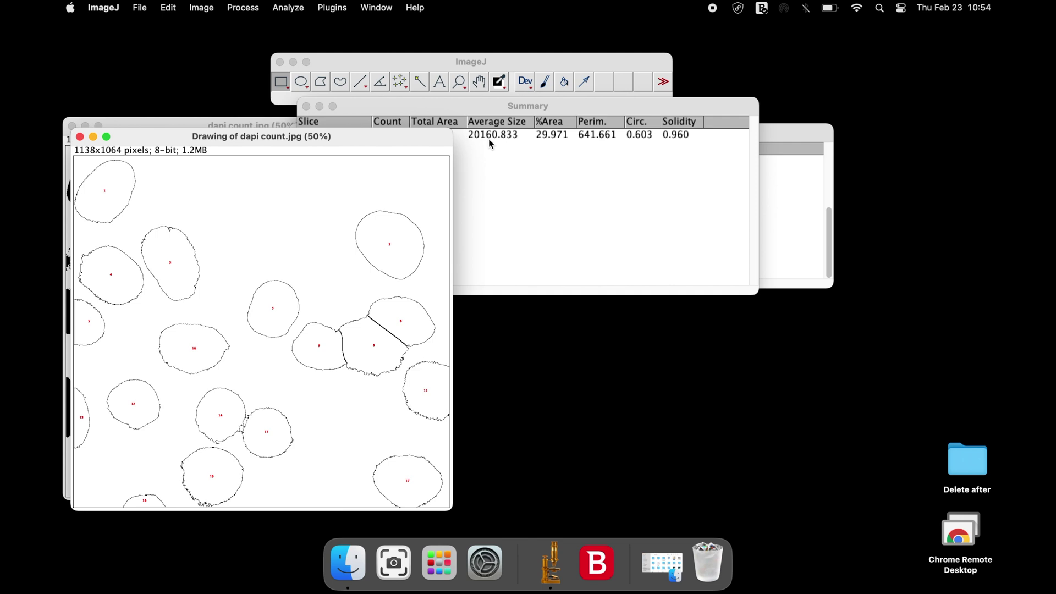
left_click_drag(479, 105, 637, 131)
left_click(577, 162)
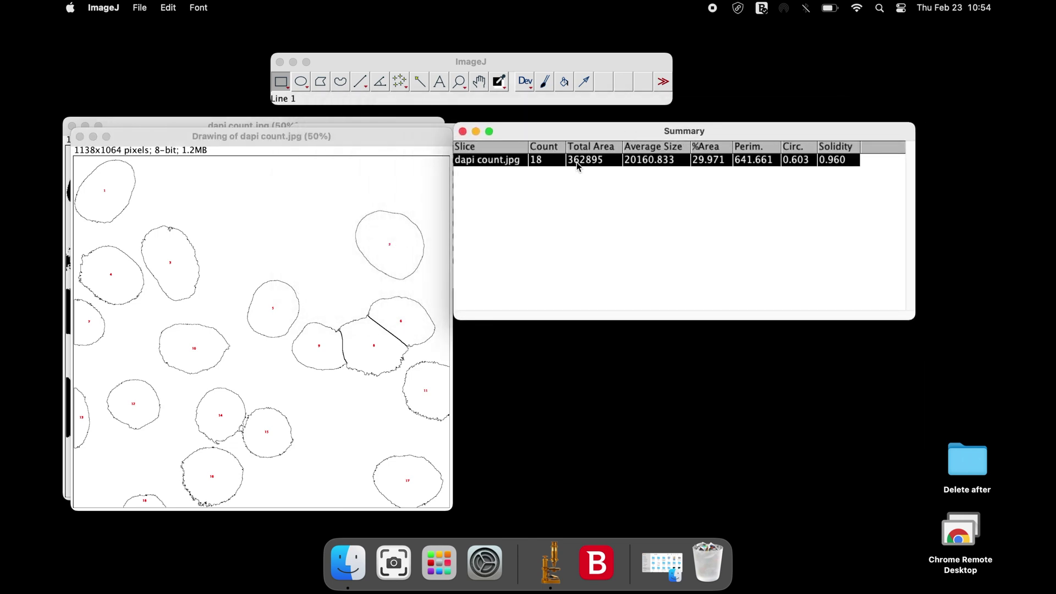